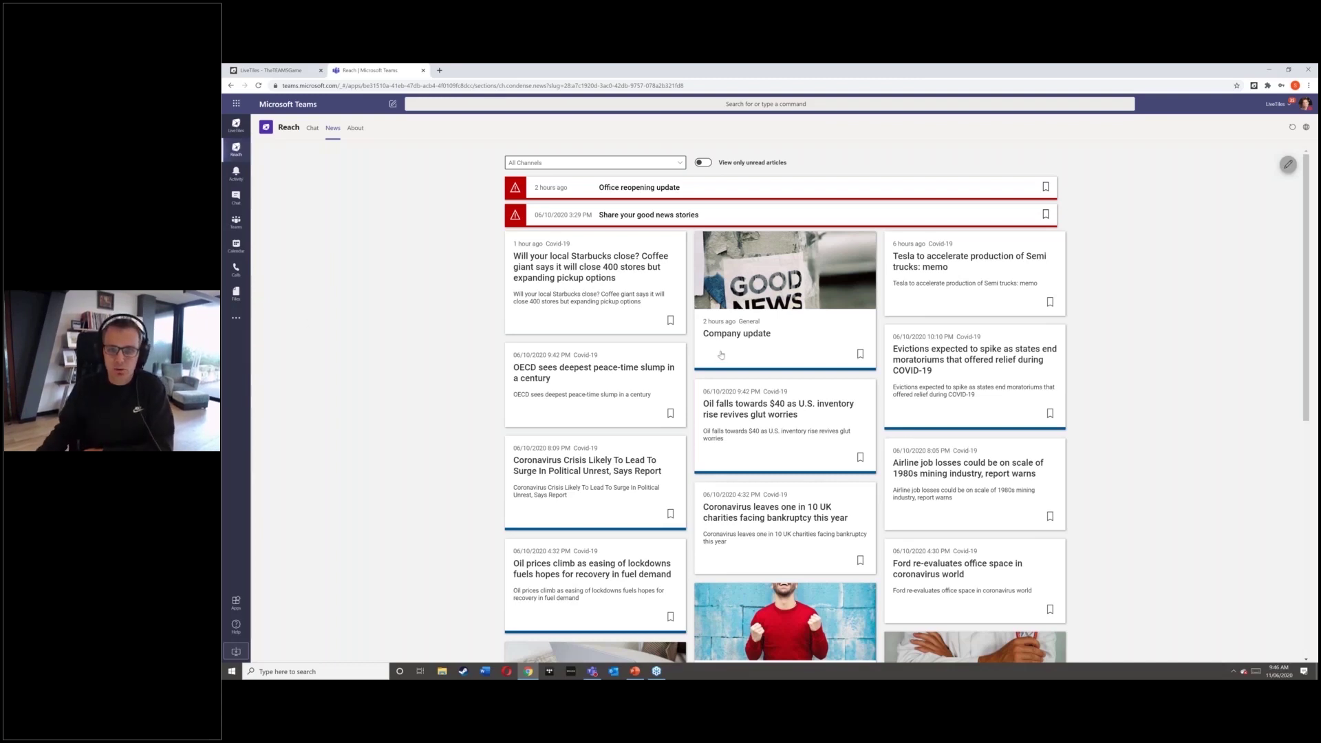
- Read the Office reopening update article in the news feed, then close it
{"action": "scroll", "coordinate": [721, 354], "scroll_direction": "down", "scroll_amount": 1}
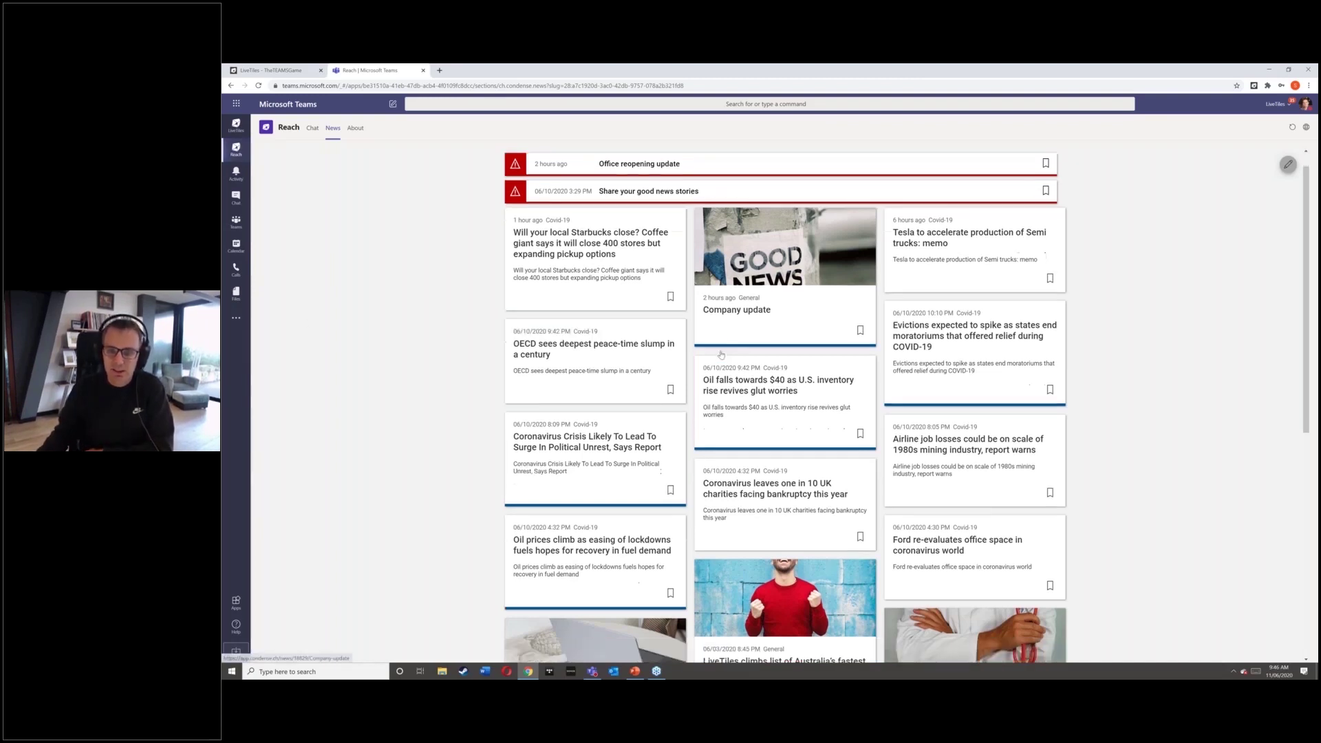
{"action": "scroll", "coordinate": [720, 354], "scroll_direction": "down", "scroll_amount": 4}
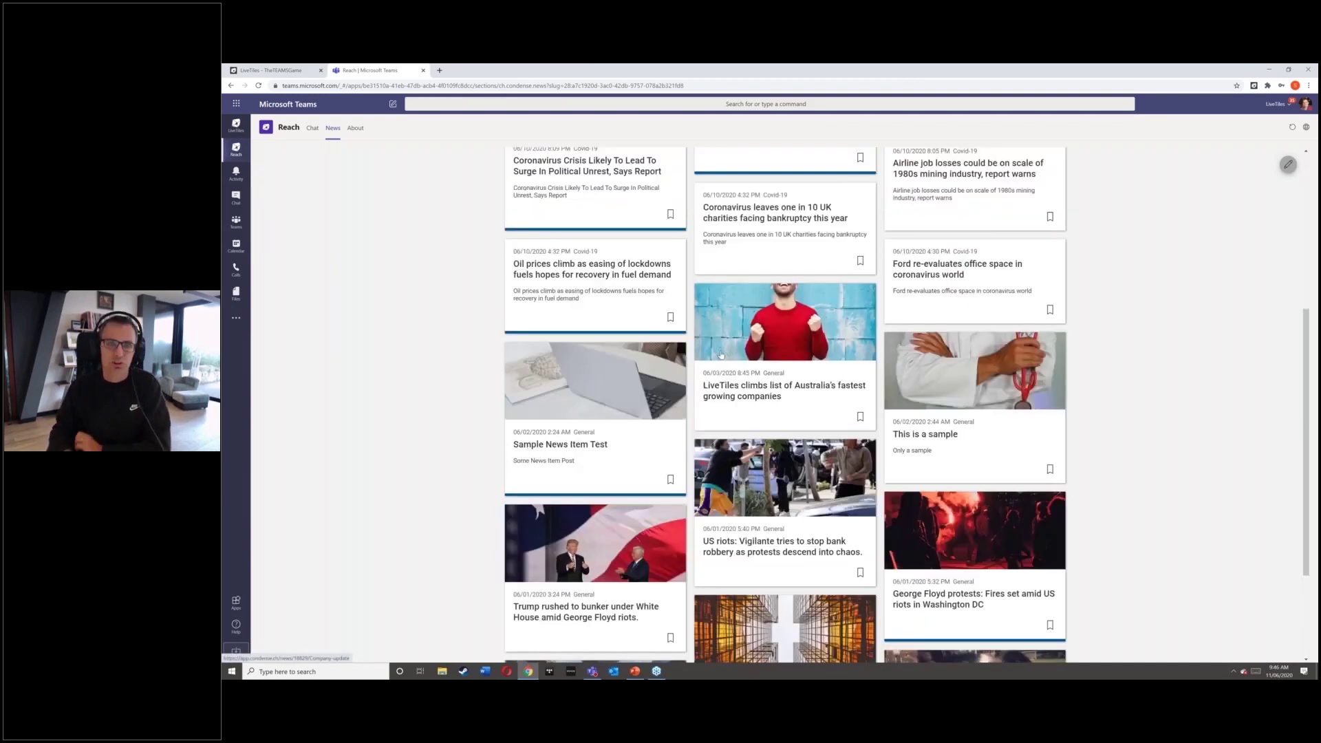
{"action": "scroll", "coordinate": [721, 354], "scroll_direction": "up", "scroll_amount": 3}
{"action": "scroll", "coordinate": [721, 360], "scroll_direction": "up", "scroll_amount": 1}
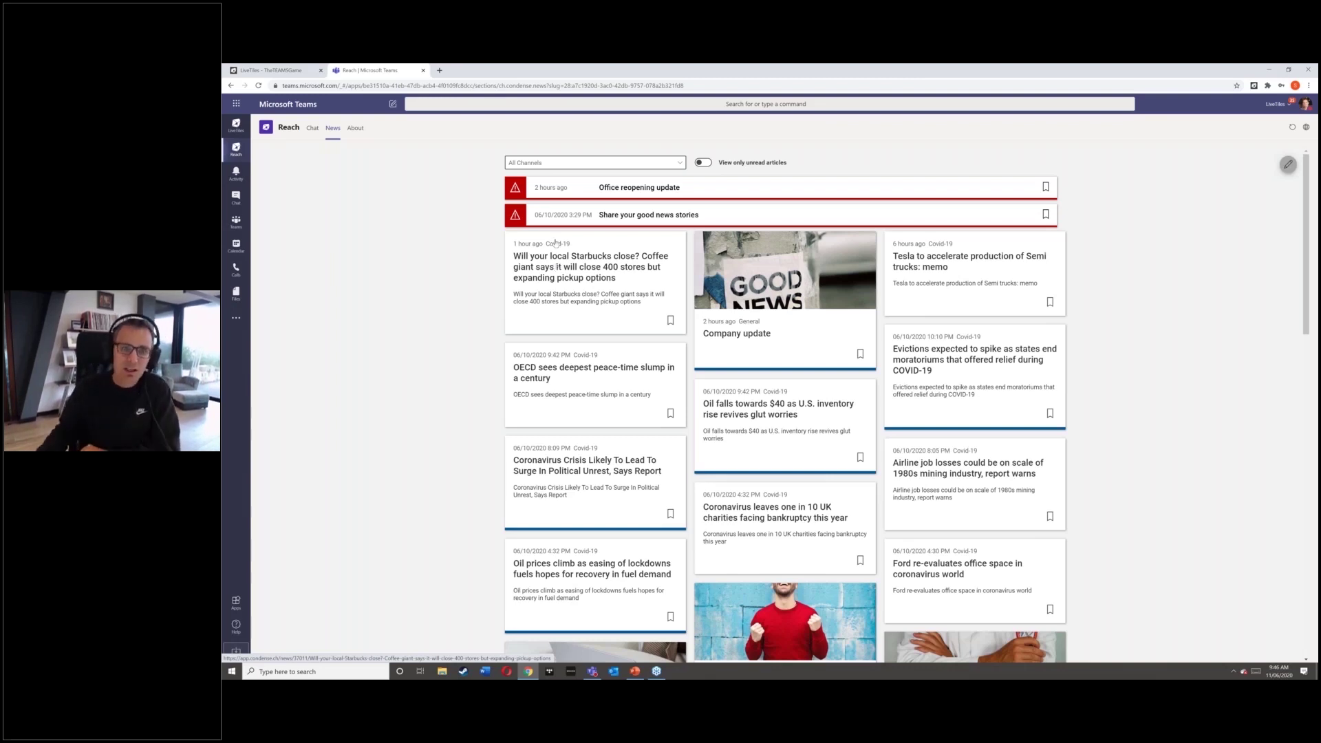
{"action": "left_click", "coordinate": [654, 190]}
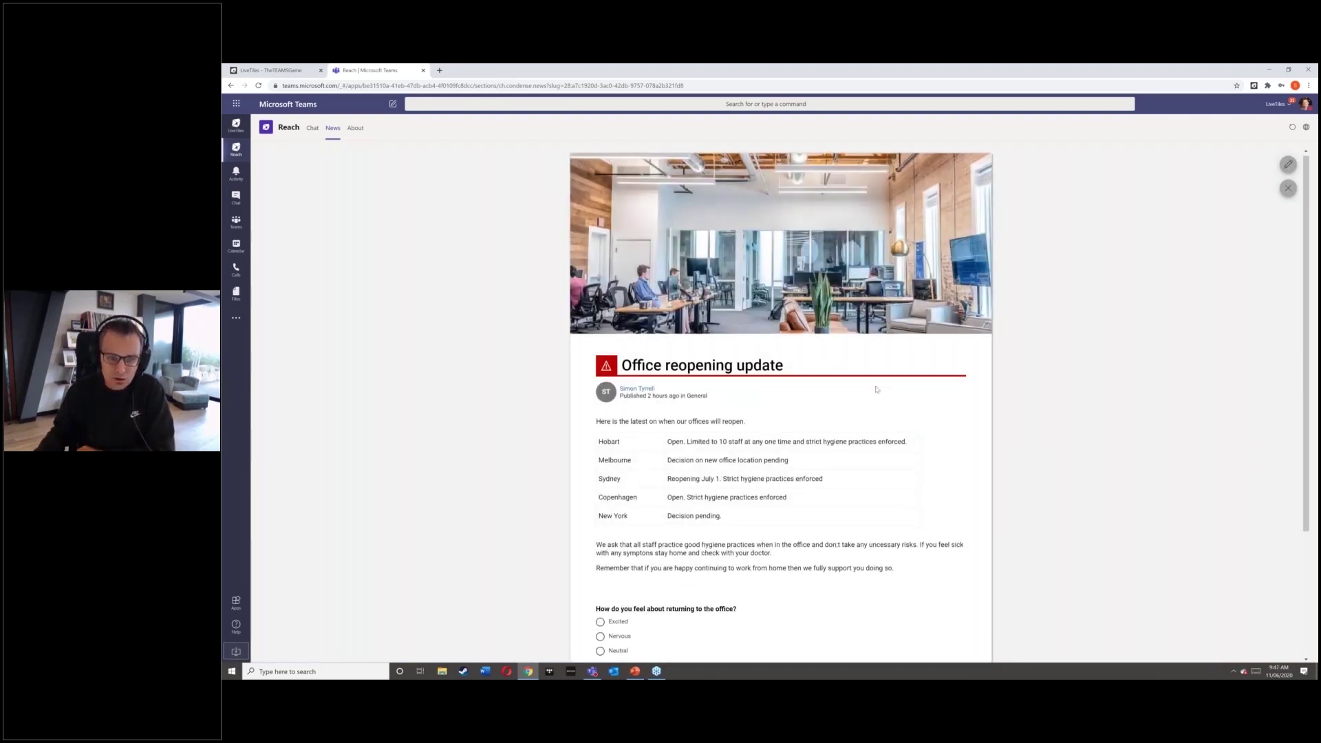
{"action": "scroll", "coordinate": [825, 427], "scroll_direction": "down", "scroll_amount": 2}
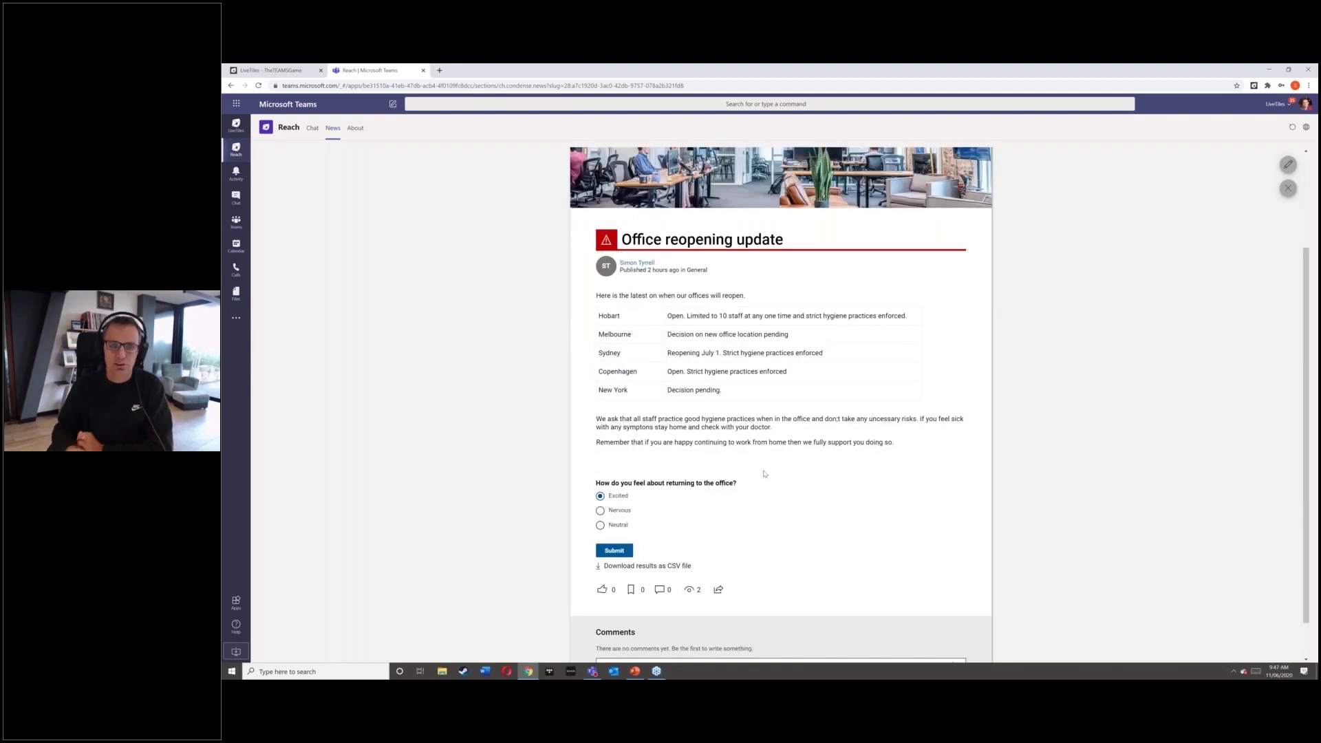
{"action": "scroll", "coordinate": [765, 474], "scroll_direction": "up", "scroll_amount": 1}
{"action": "scroll", "coordinate": [764, 474], "scroll_direction": "up", "scroll_amount": 3}
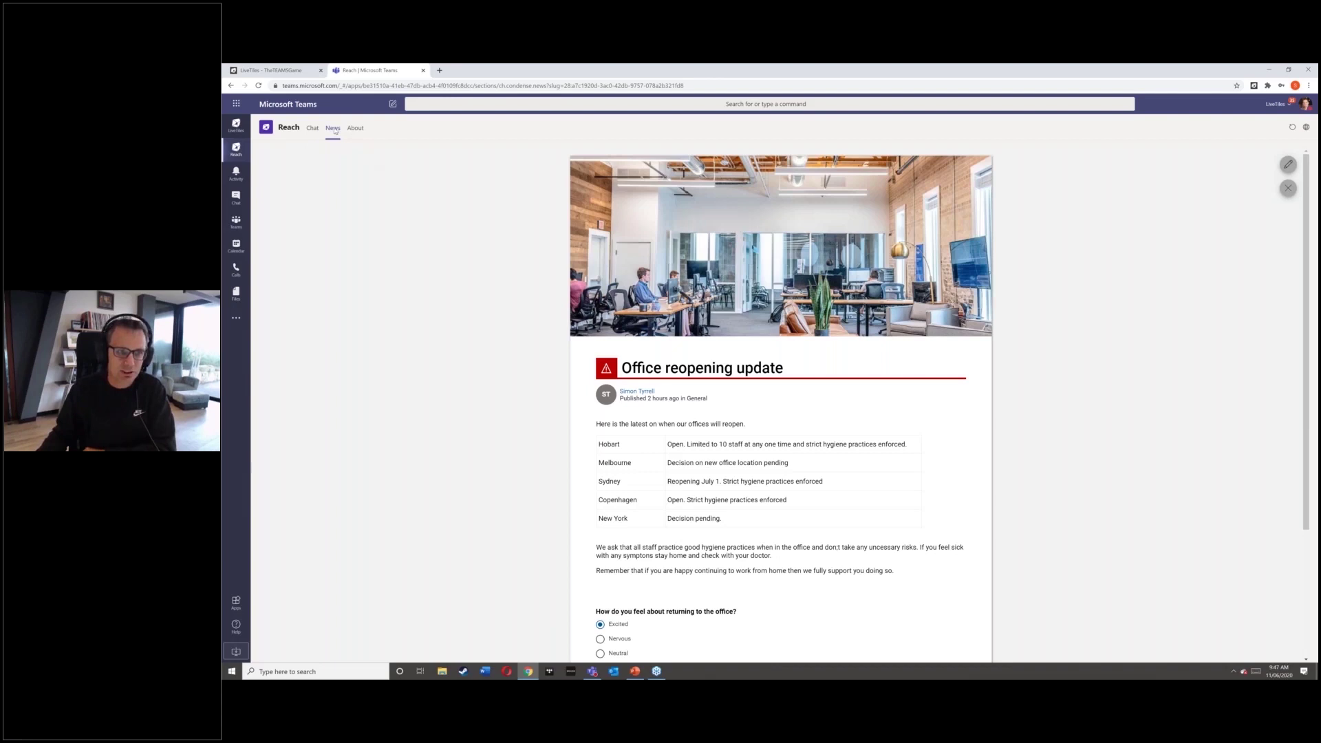
{"action": "left_click", "coordinate": [1288, 188]}
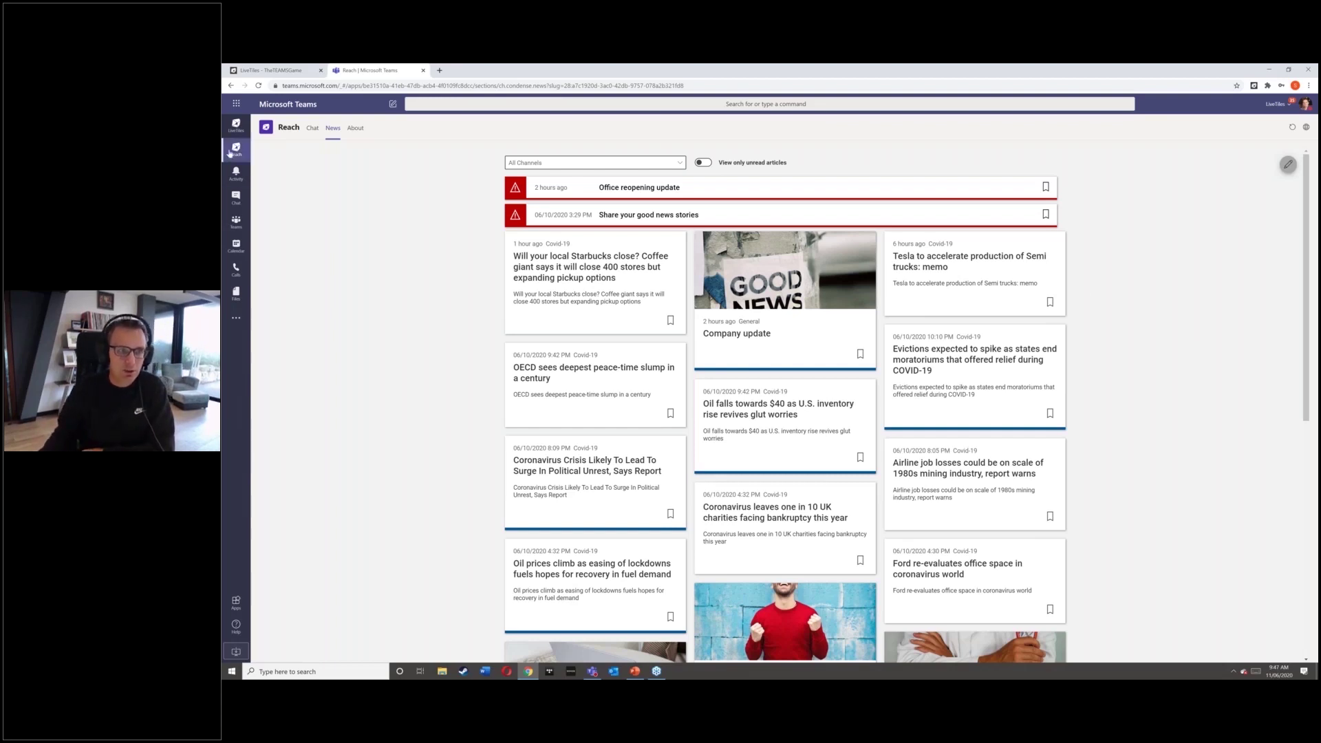
- Switch to managing news and start a new news article
{"action": "left_click", "coordinate": [1288, 166]}
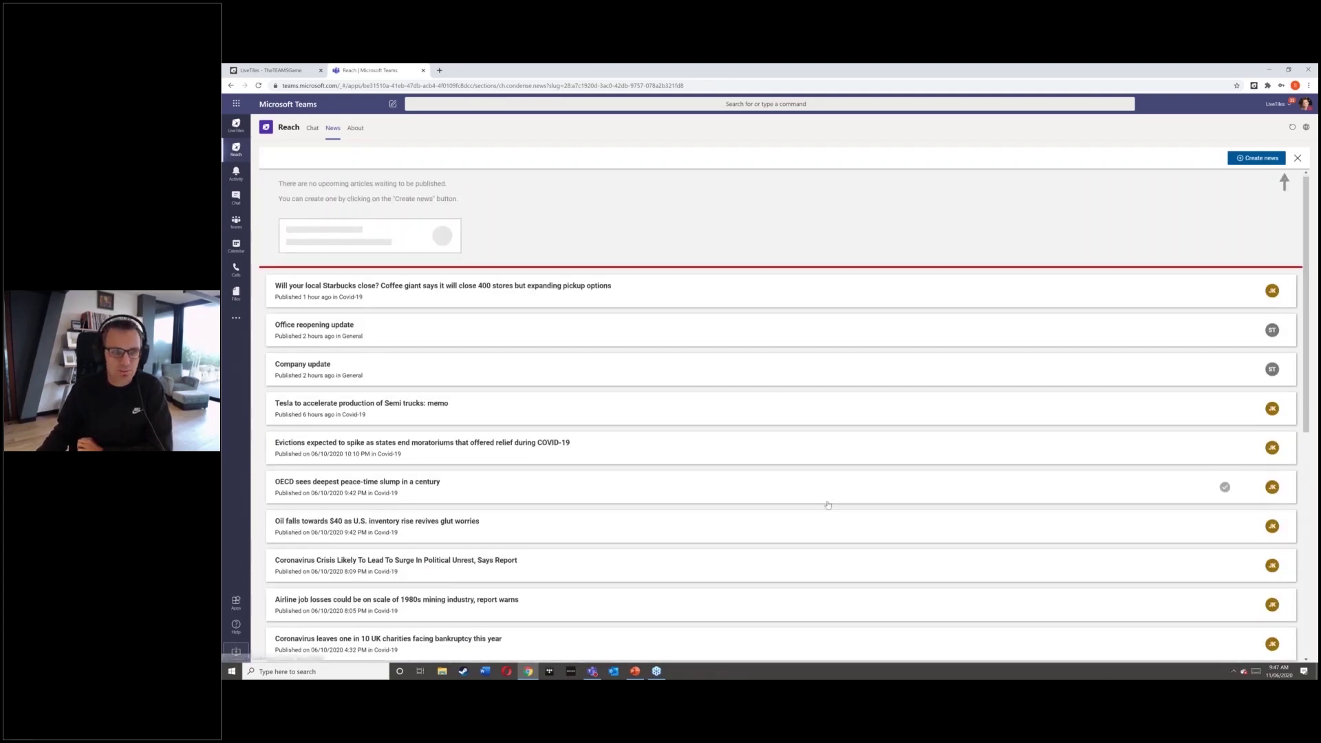
{"action": "scroll", "coordinate": [828, 505], "scroll_direction": "down", "scroll_amount": 1}
{"action": "scroll", "coordinate": [830, 511], "scroll_direction": "up", "scroll_amount": 1}
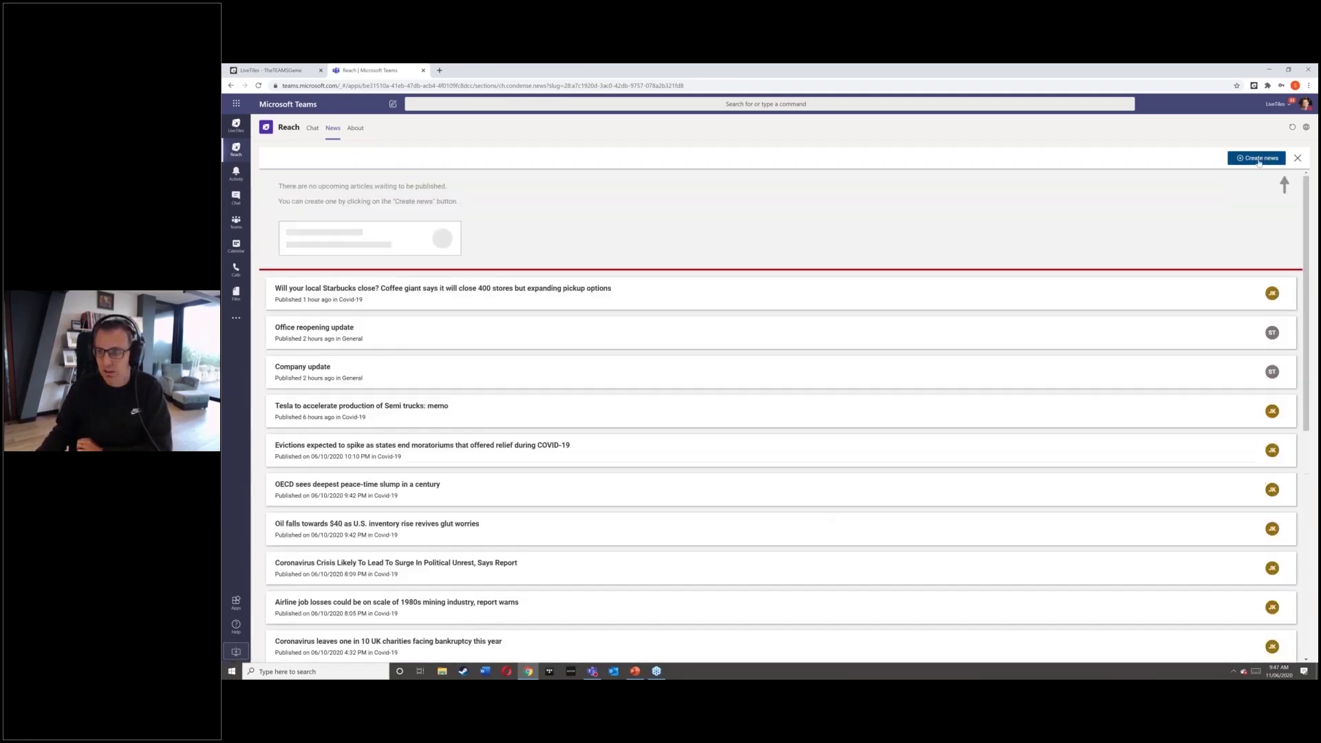
{"action": "left_click", "coordinate": [1259, 161]}
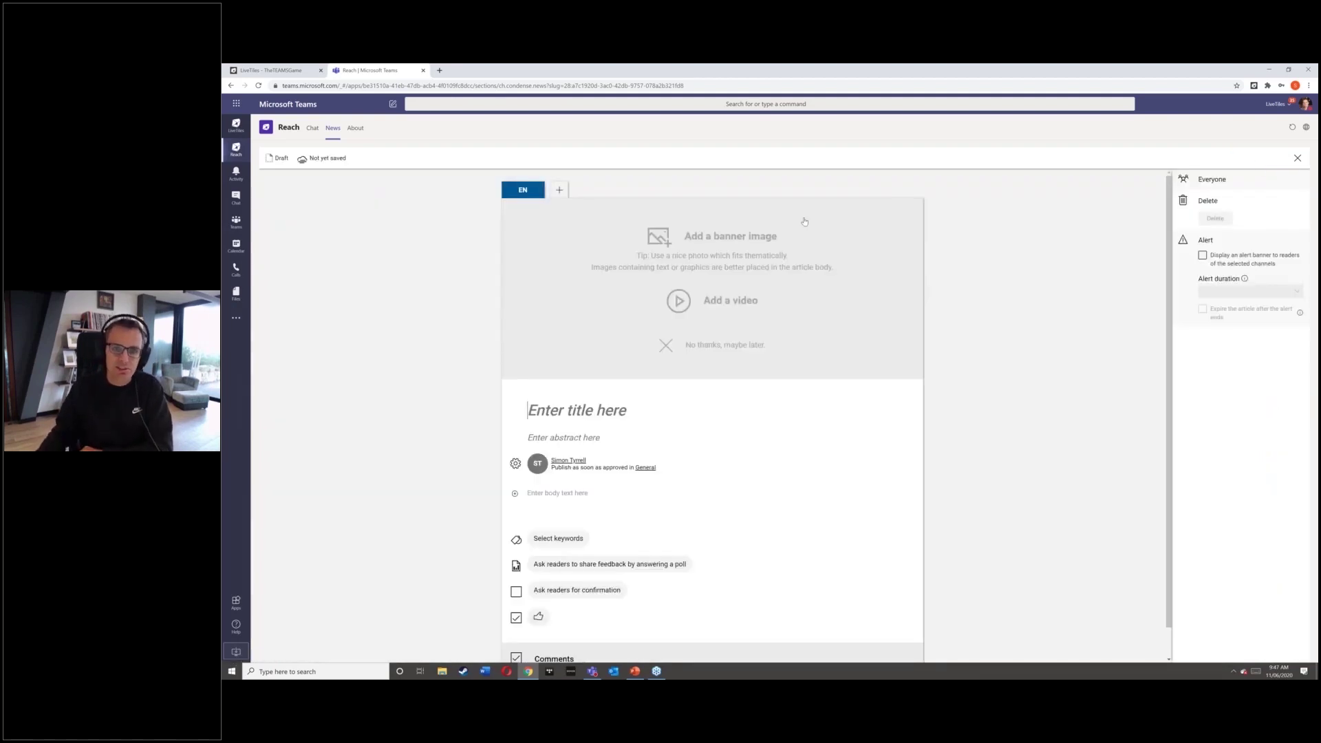
- Set an Unsplash Health photo of a woman on a sunlit road as the banner
{"action": "left_click", "coordinate": [735, 245]}
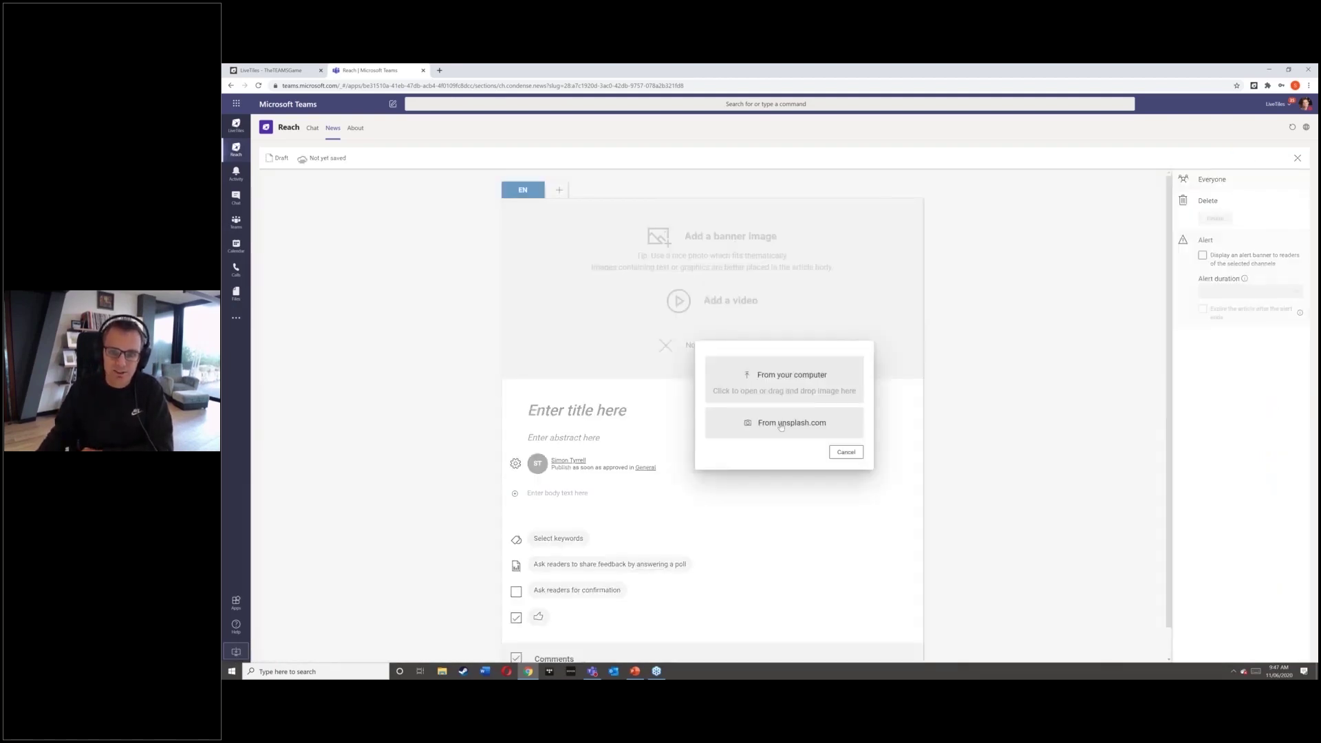
{"action": "left_click", "coordinate": [779, 422]}
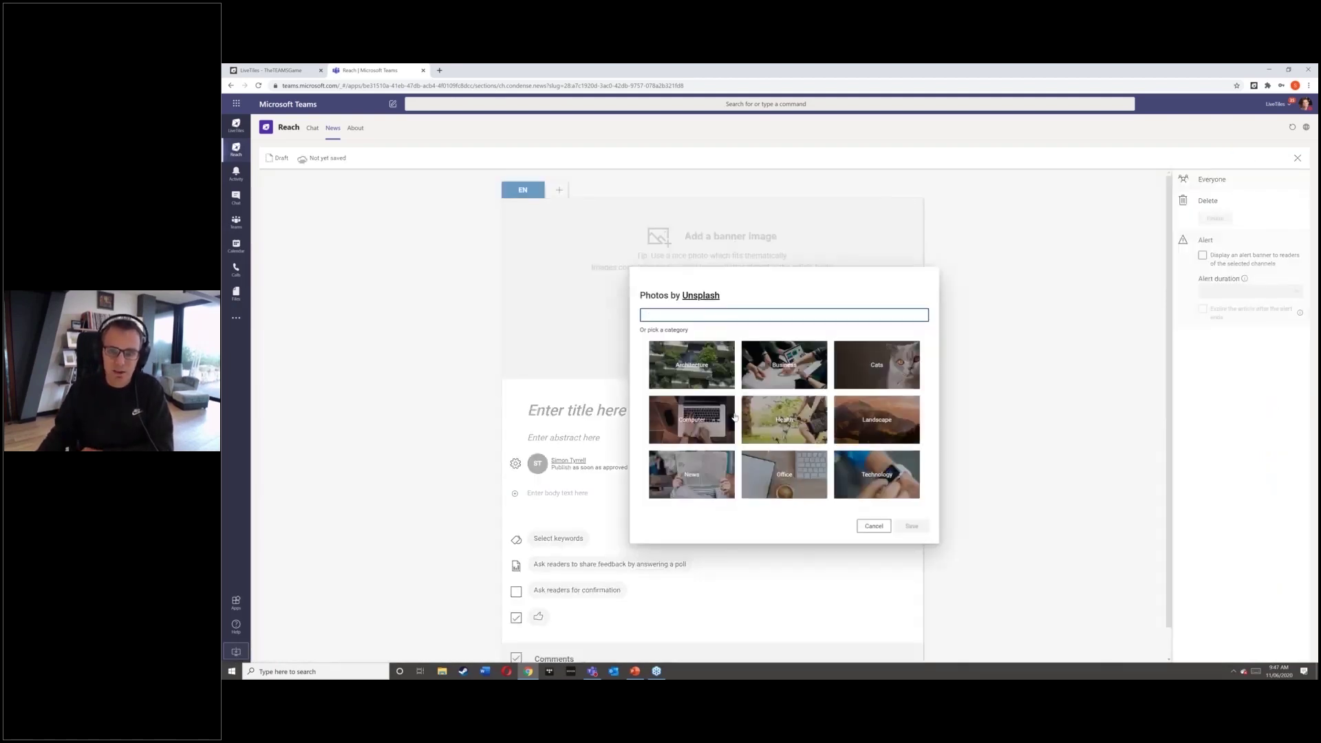
{"action": "left_click", "coordinate": [785, 421]}
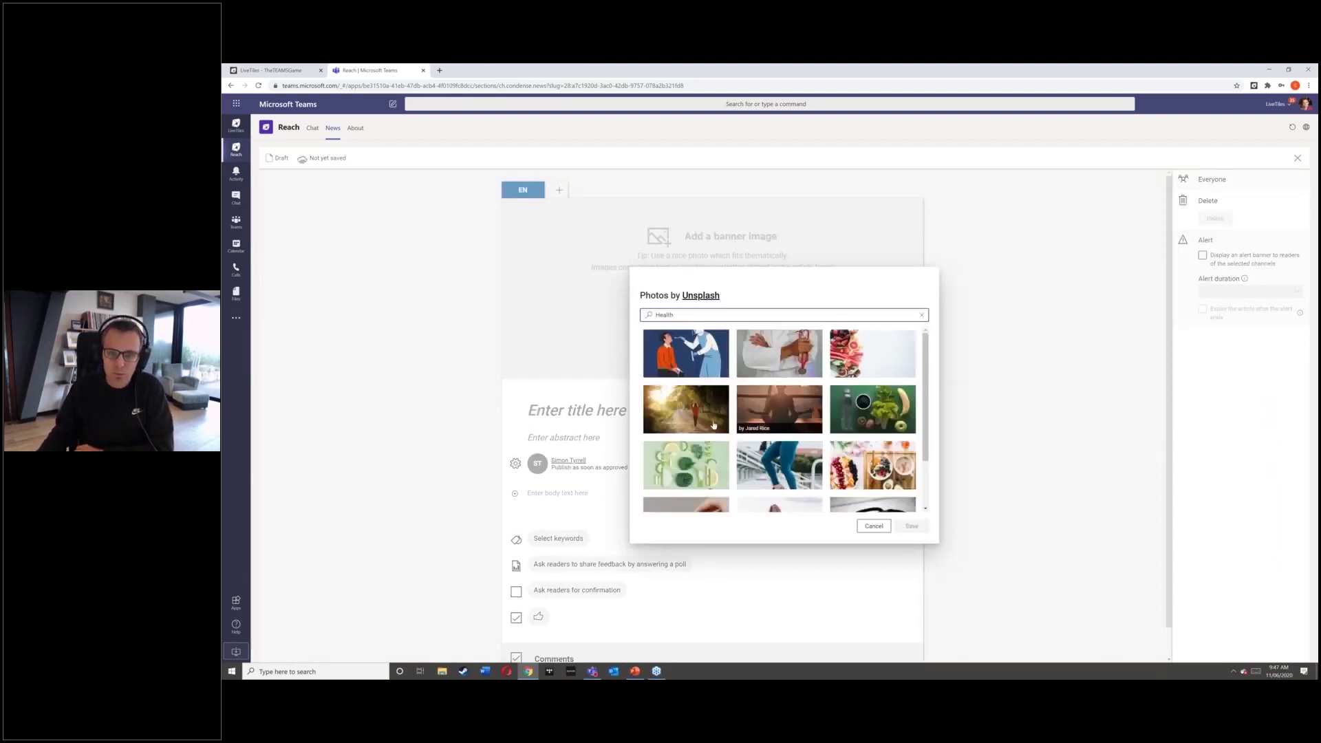
{"action": "left_click", "coordinate": [686, 424]}
{"action": "left_click", "coordinate": [919, 524]}
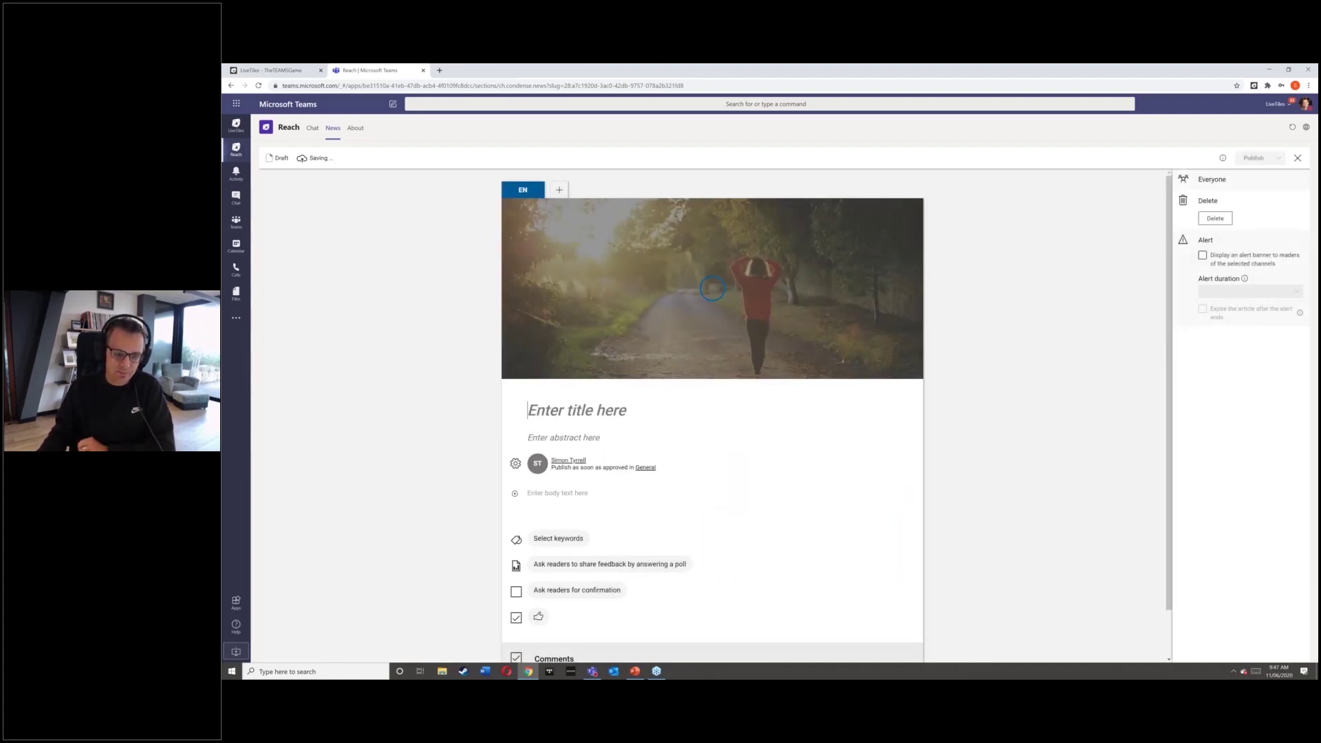
- Title the article 'Demo article', fixing the doubled 'a' typo
{"action": "type", "text": "Demo aarticle"}
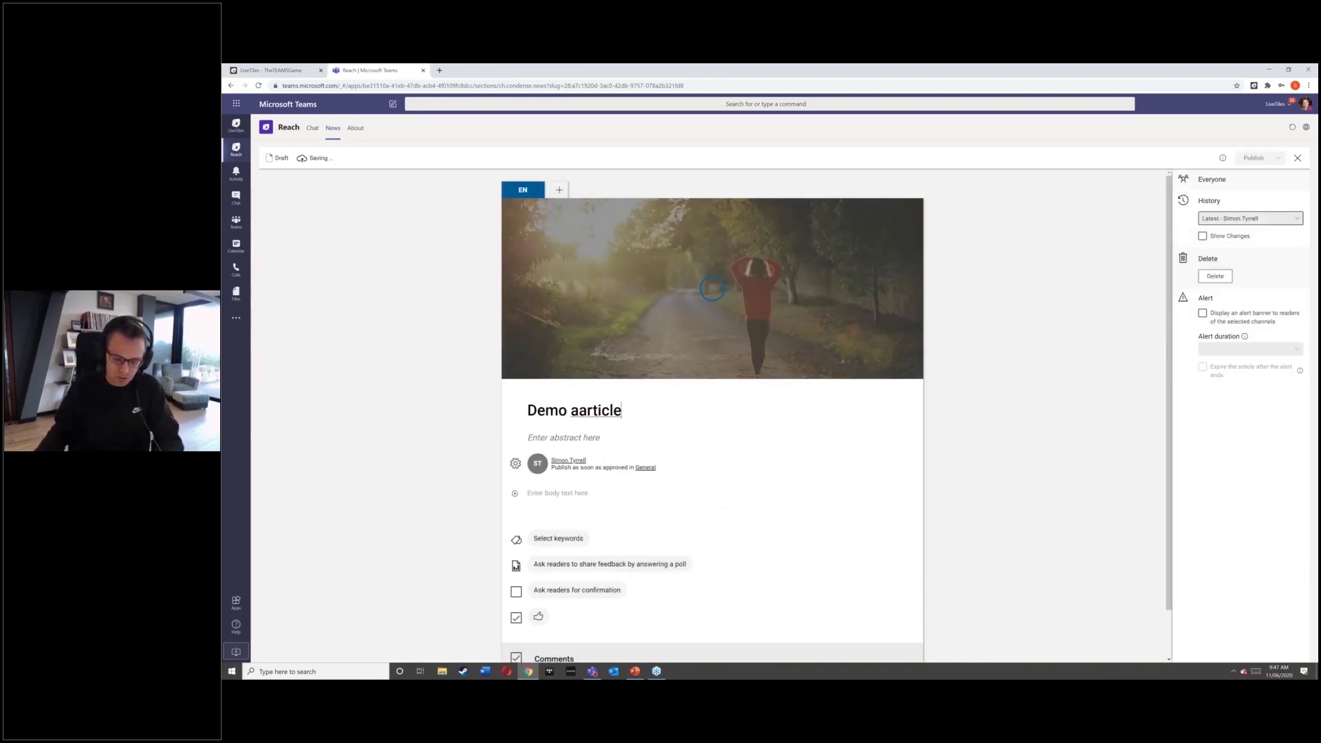
{"action": "left_click", "coordinate": [584, 411]}
{"action": "key", "text": "BackSpace"}
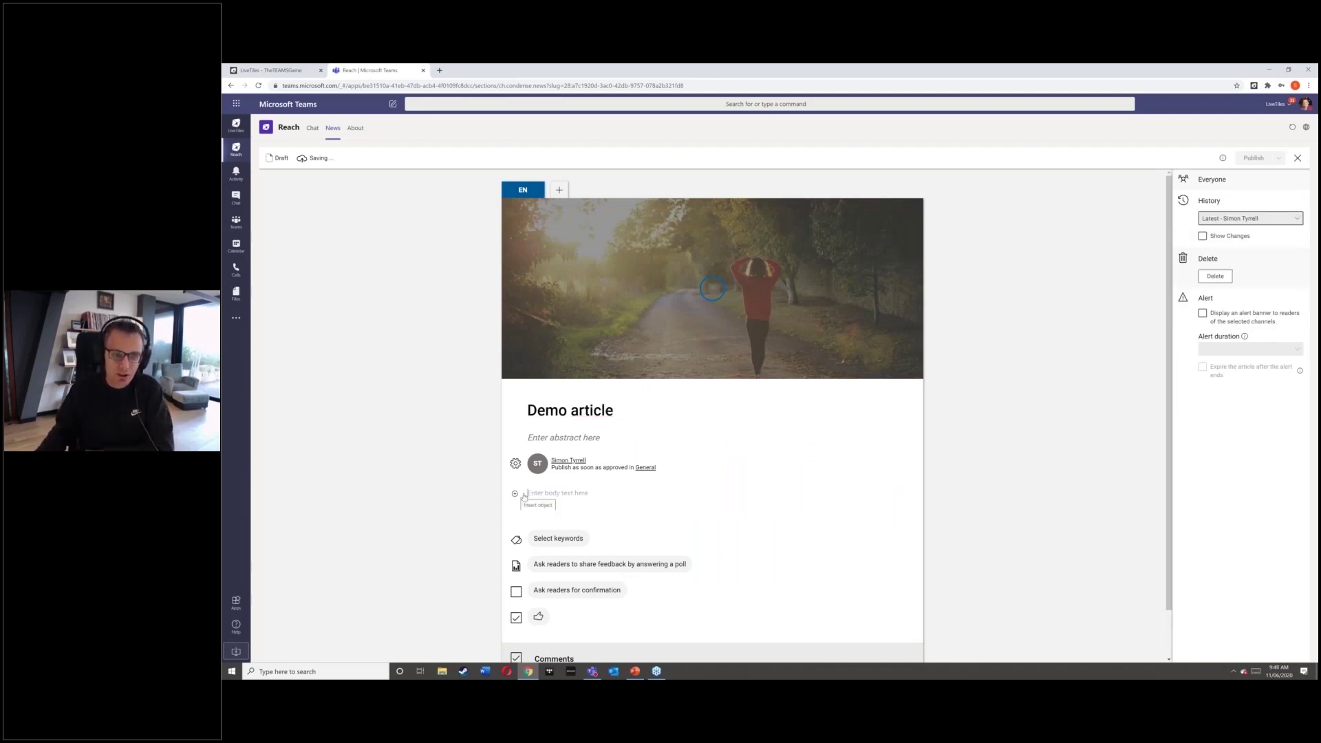
- Add body text 'jhsaghjasd' formatted as an H1 heading, then start a new line
{"action": "left_click", "coordinate": [566, 493]}
{"action": "type", "text": "lhsaghjasd"}
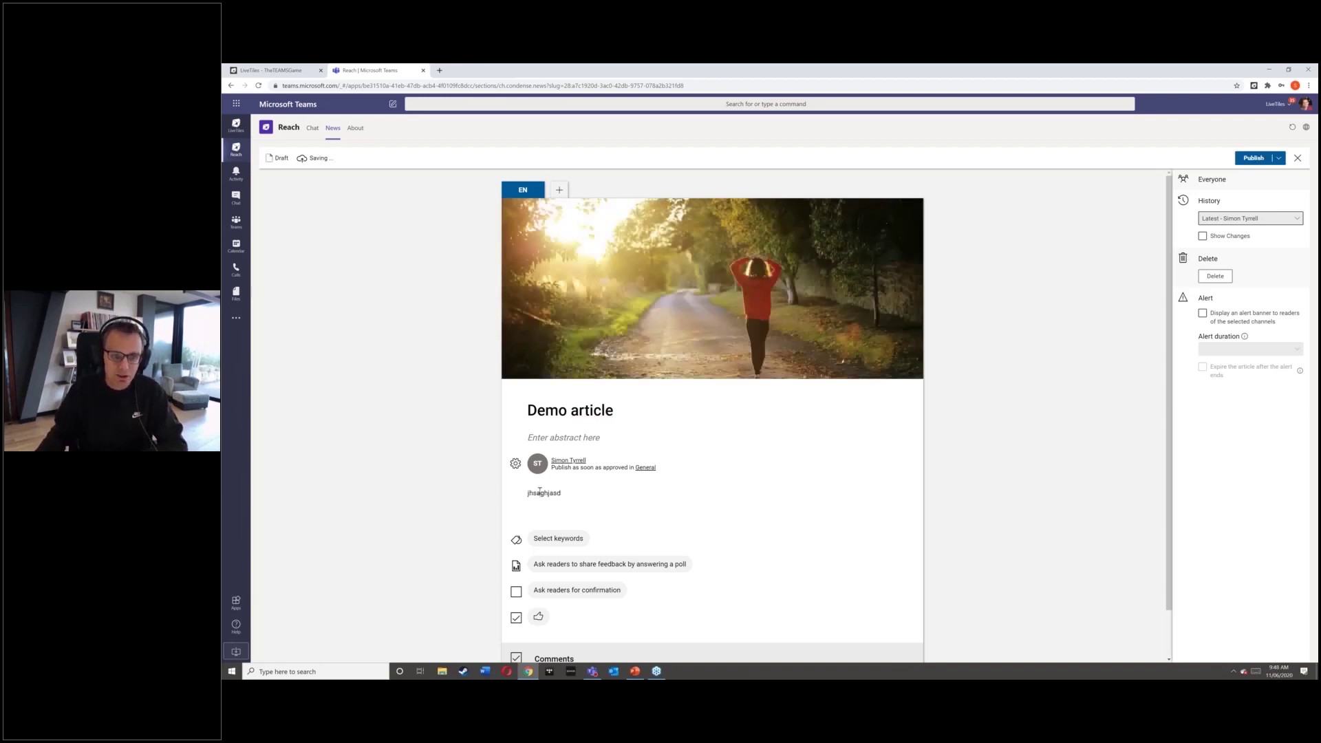
{"action": "double_click", "coordinate": [540, 492]}
{"action": "left_click", "coordinate": [577, 480]}
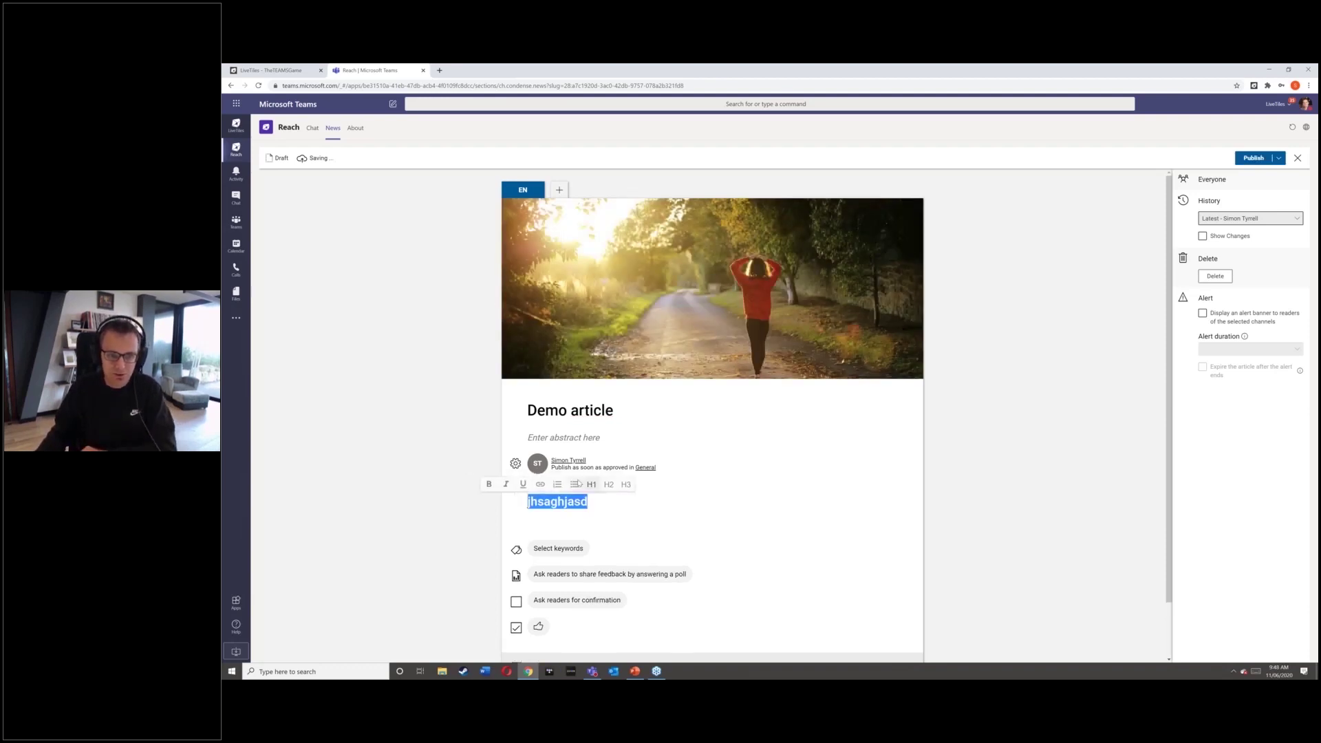
{"action": "left_click", "coordinate": [608, 503]}
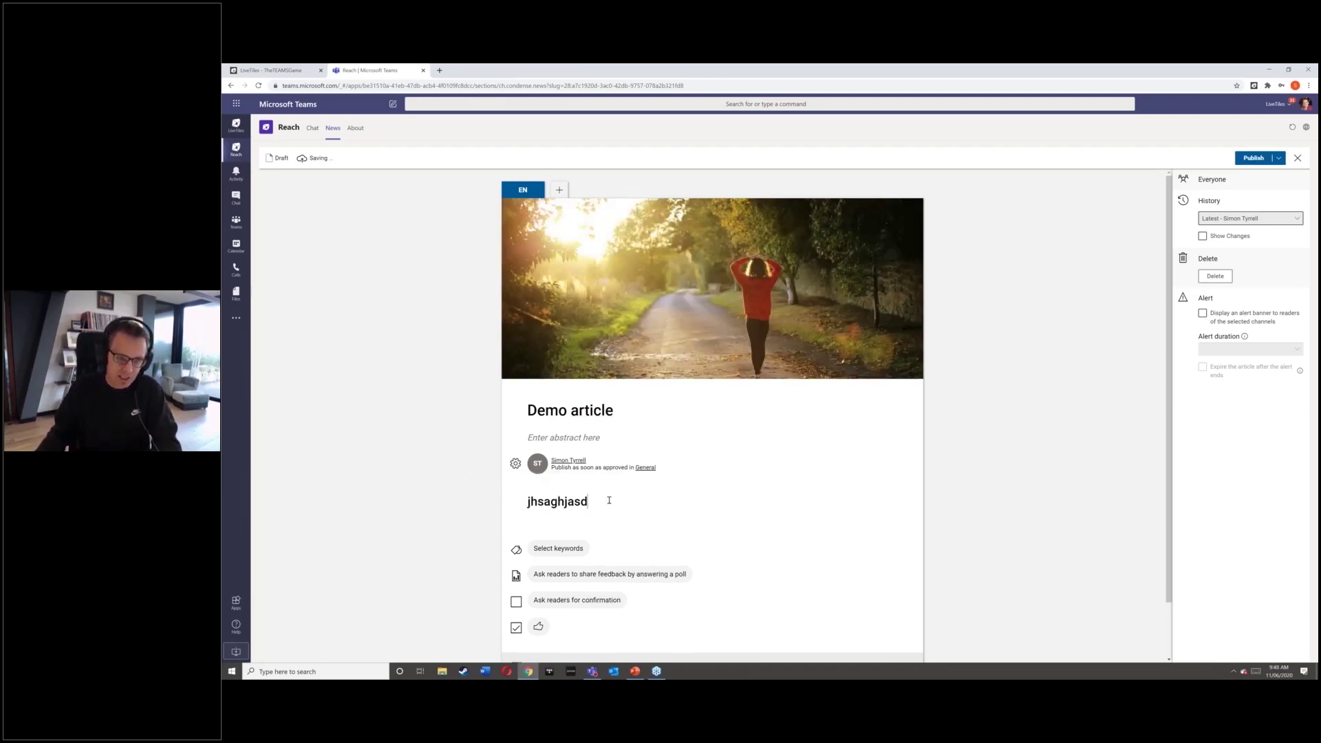
{"action": "key", "text": "Return"}
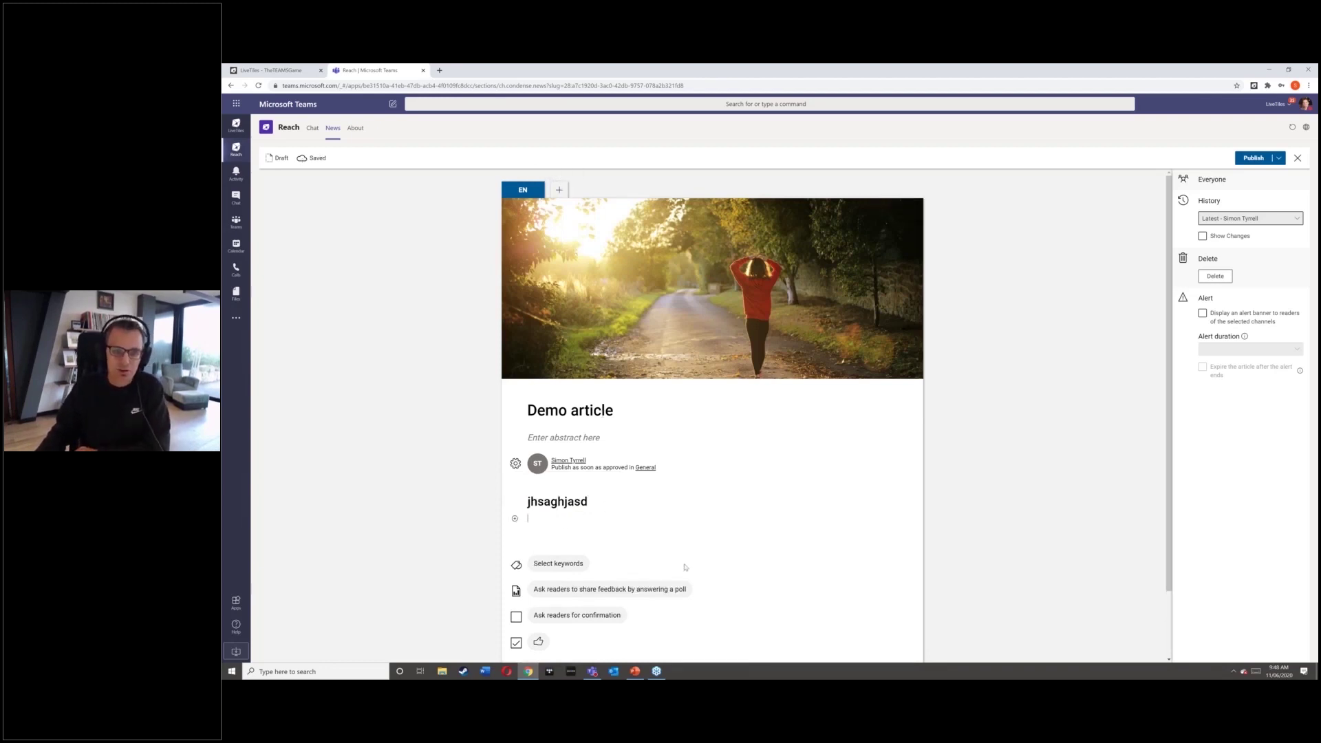
- Tag the article with the Berlin keyword from Locations
{"action": "scroll", "coordinate": [685, 567], "scroll_direction": "down", "scroll_amount": 1}
{"action": "left_click", "coordinate": [558, 485]}
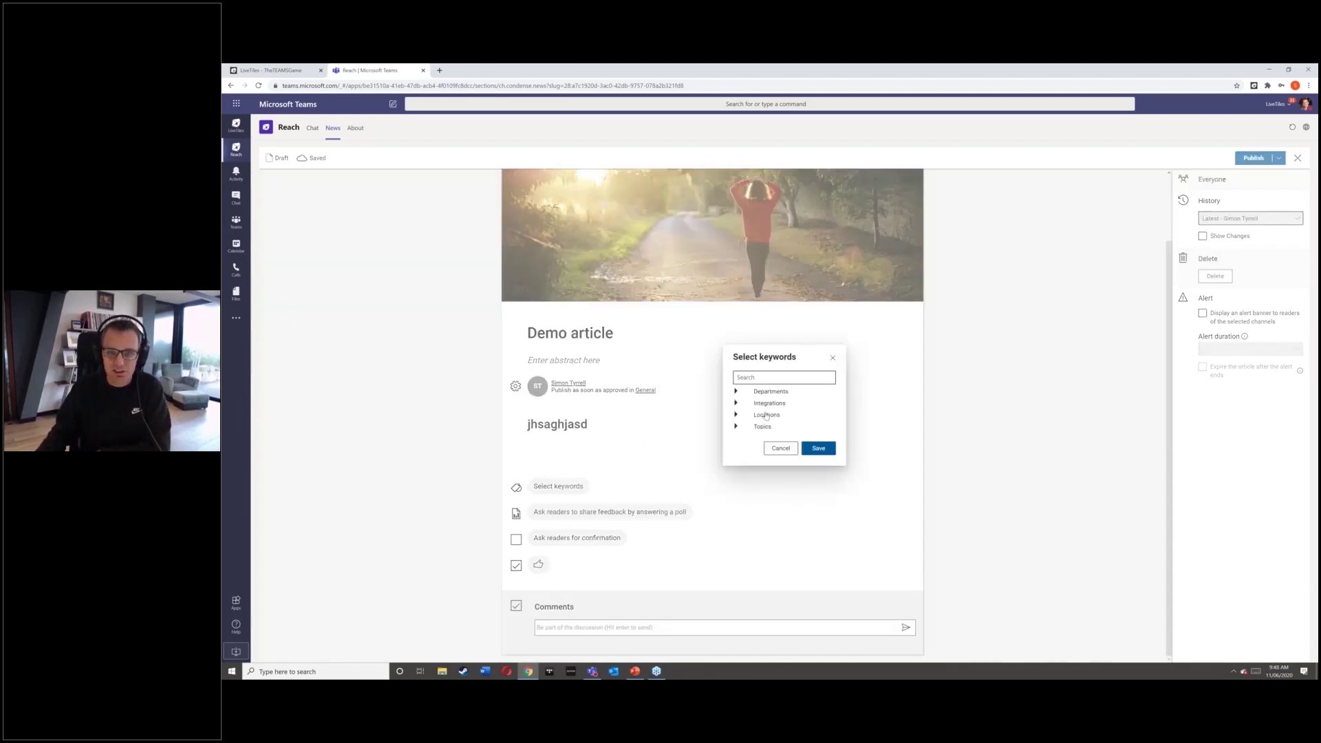
{"action": "left_click", "coordinate": [736, 416]}
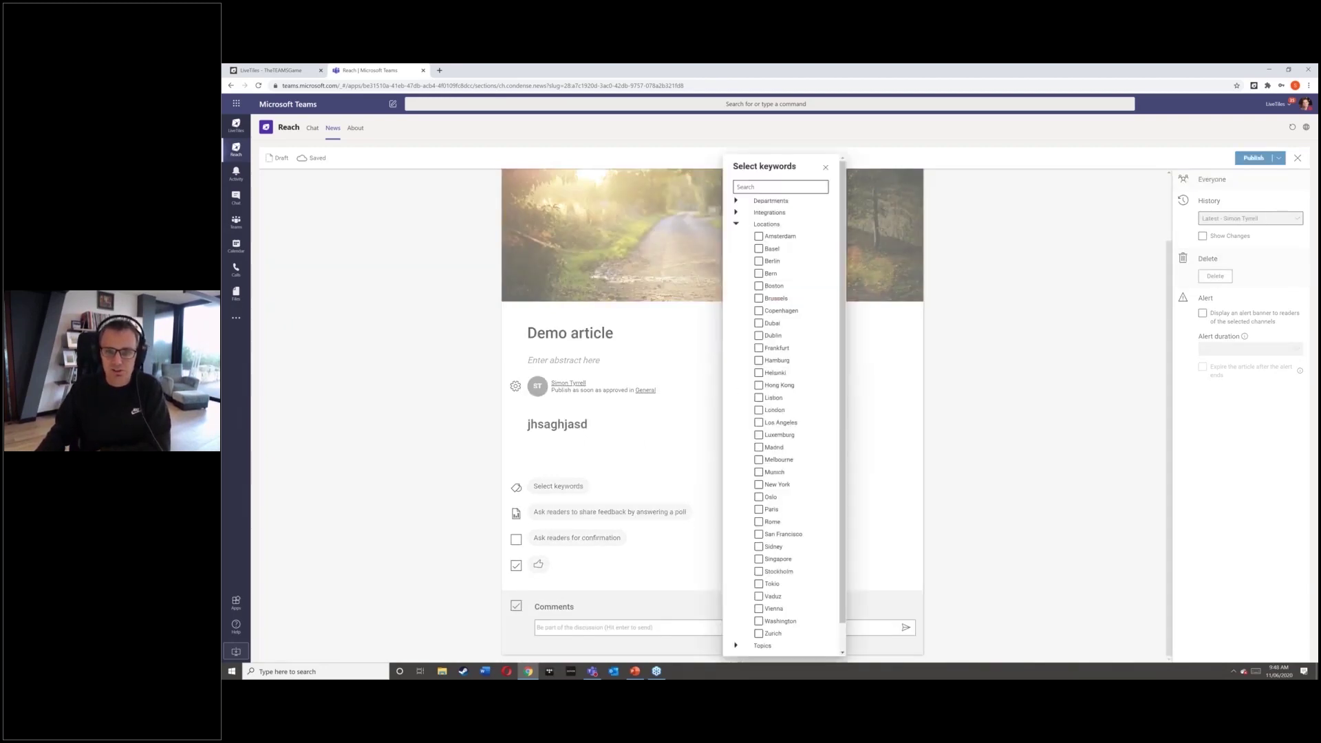
{"action": "left_click", "coordinate": [759, 260]}
{"action": "scroll", "coordinate": [819, 494], "scroll_direction": "down", "scroll_amount": 1}
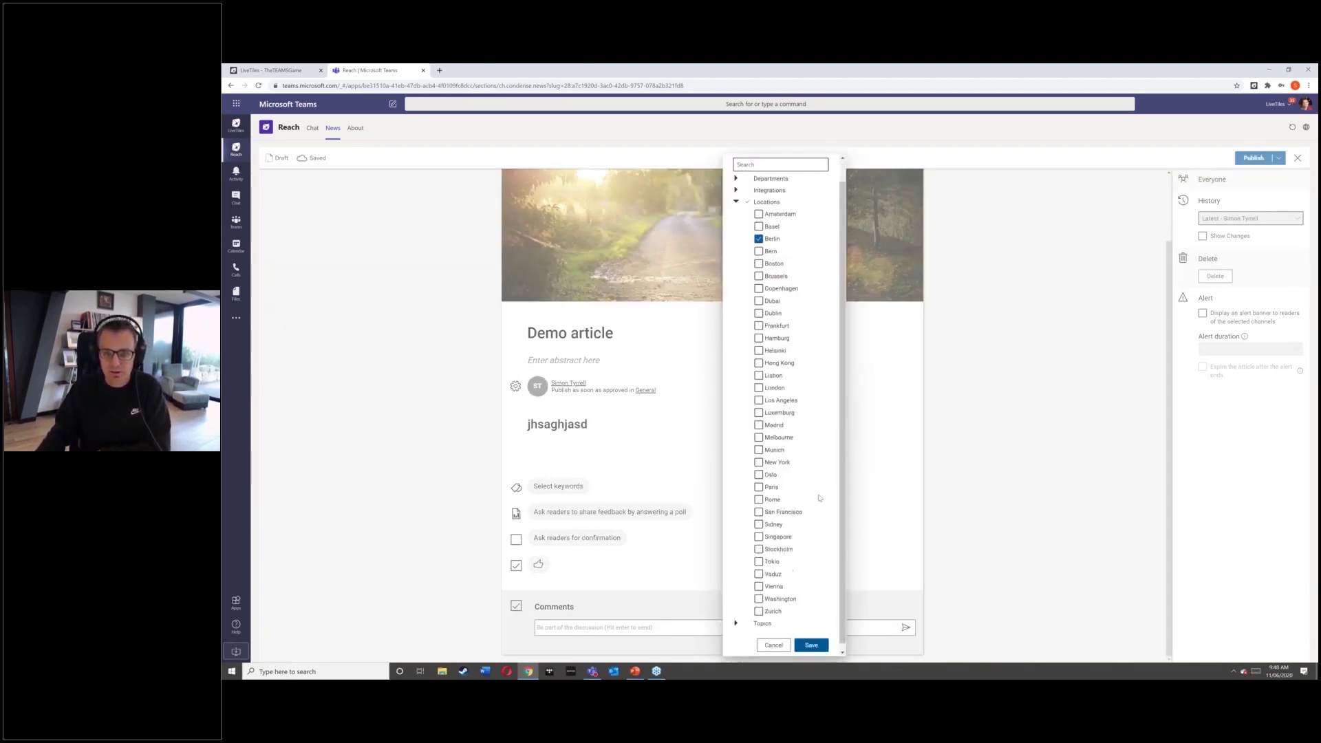
{"action": "left_click", "coordinate": [809, 637]}
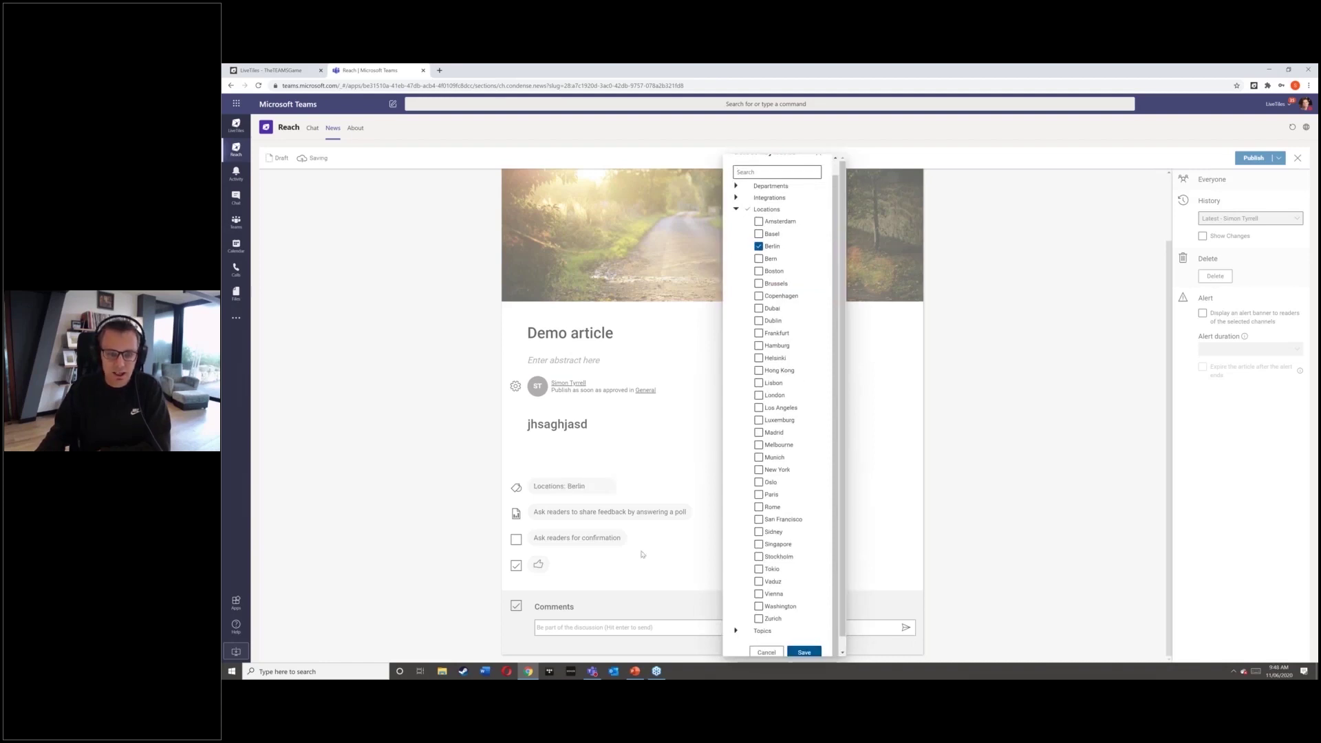
- Require reader confirmation, leave the alert banner off, and publish the article to General
{"action": "left_click", "coordinate": [516, 540]}
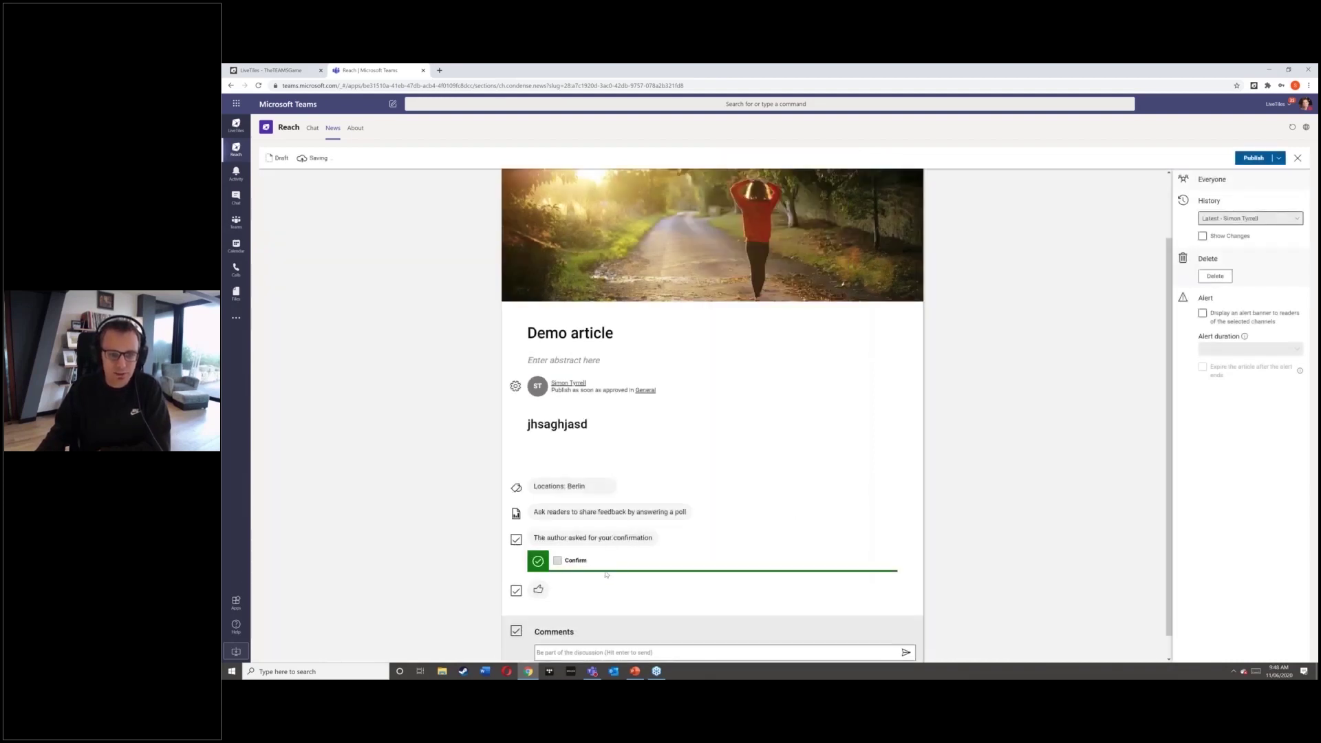
{"action": "scroll", "coordinate": [517, 605], "scroll_direction": "down", "scroll_amount": 1}
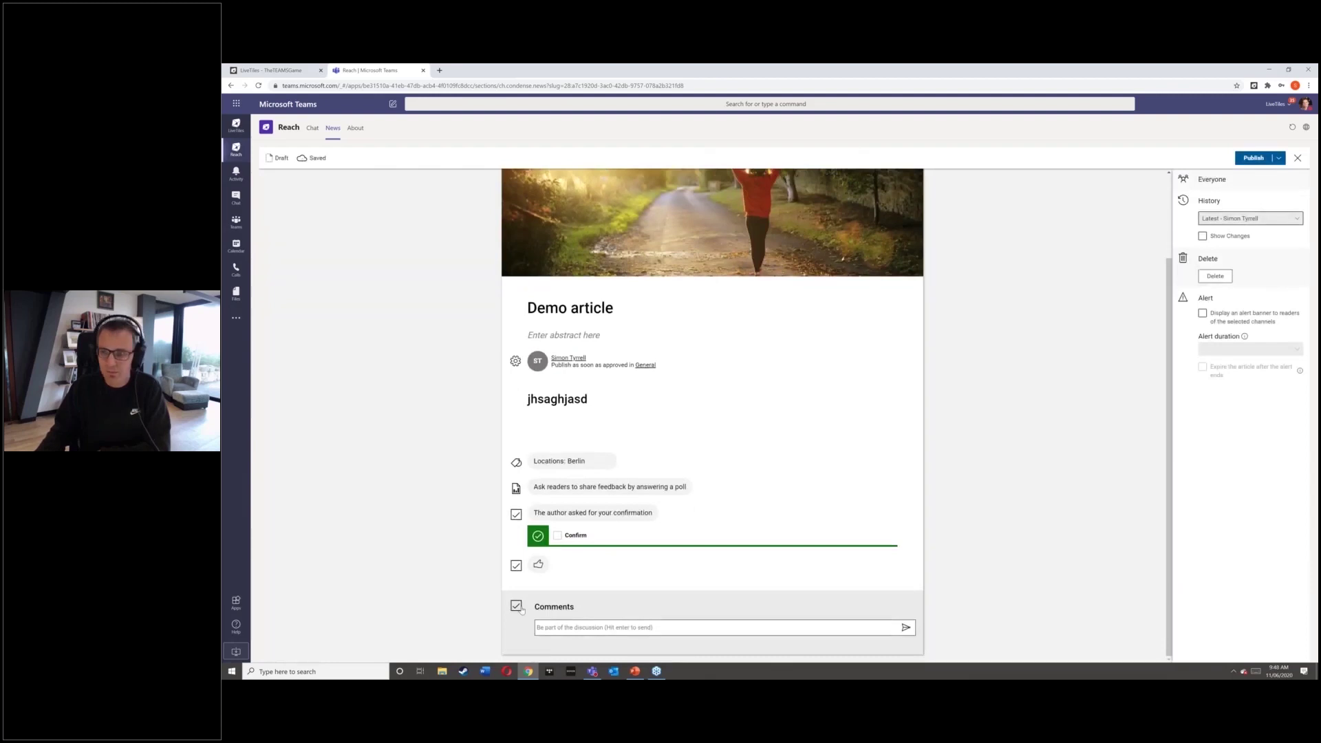
{"action": "scroll", "coordinate": [521, 610], "scroll_direction": "up", "scroll_amount": 1}
{"action": "scroll", "coordinate": [522, 609], "scroll_direction": "up", "scroll_amount": 2}
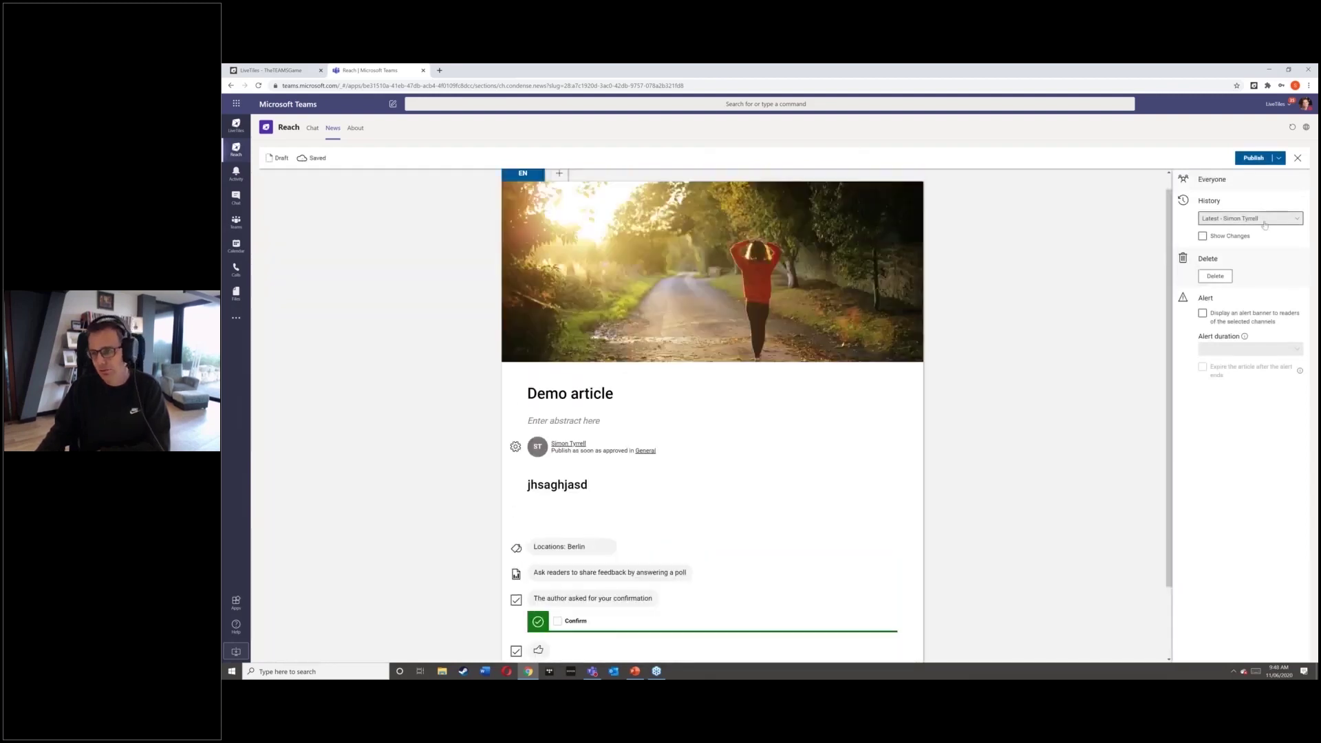
{"action": "left_click", "coordinate": [1202, 313]}
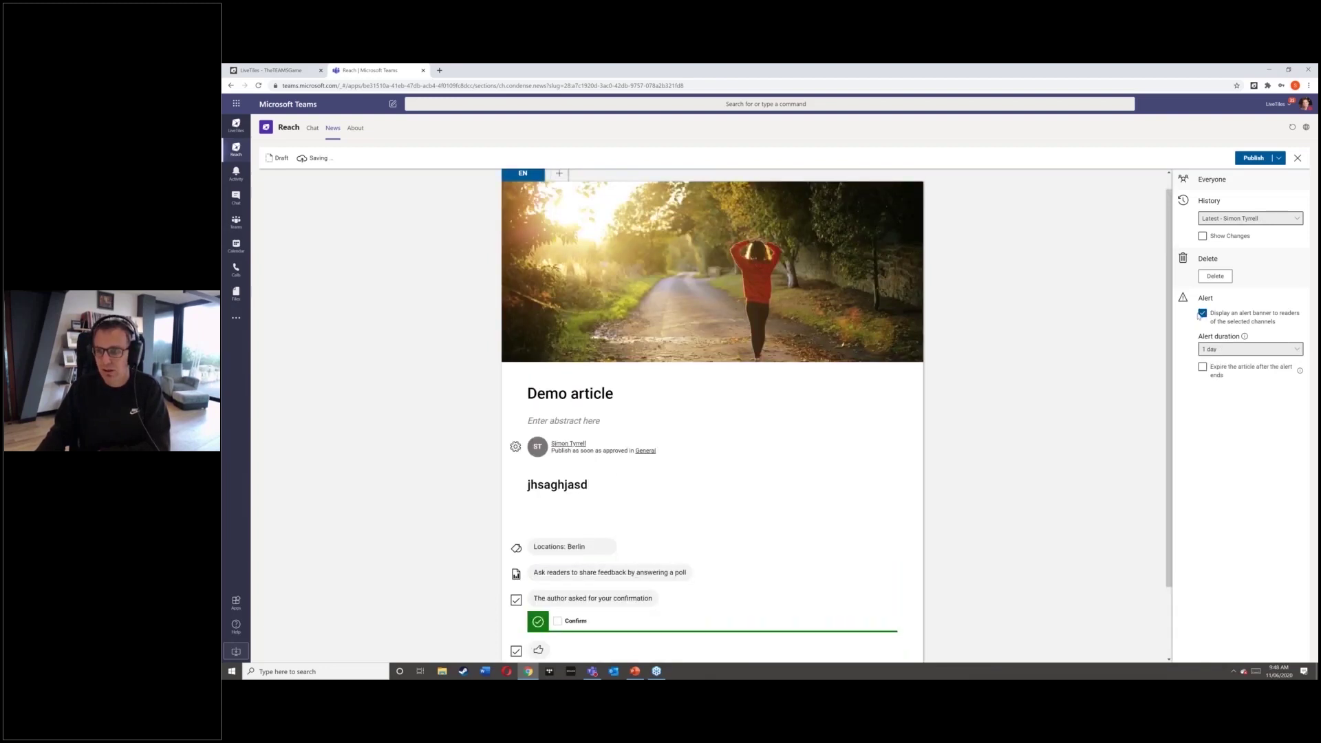
{"action": "left_click", "coordinate": [1201, 314]}
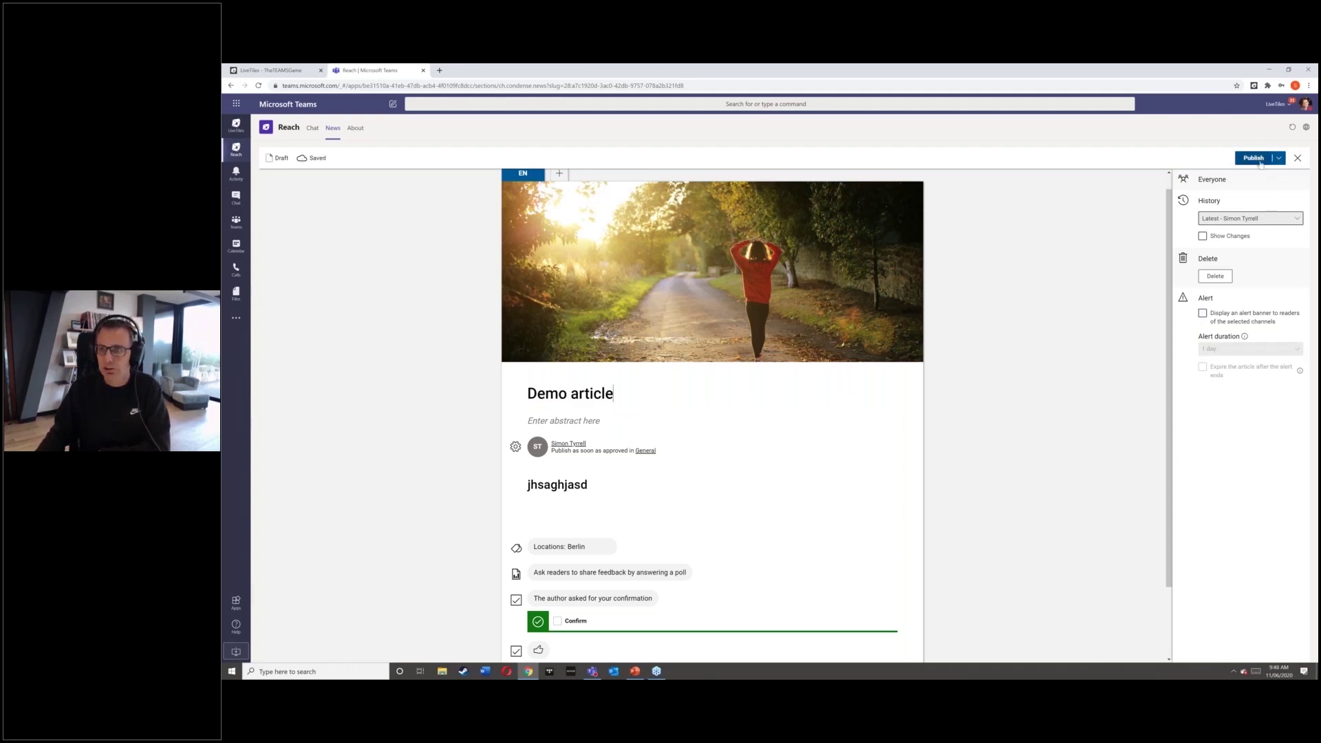
{"action": "left_click", "coordinate": [1259, 162]}
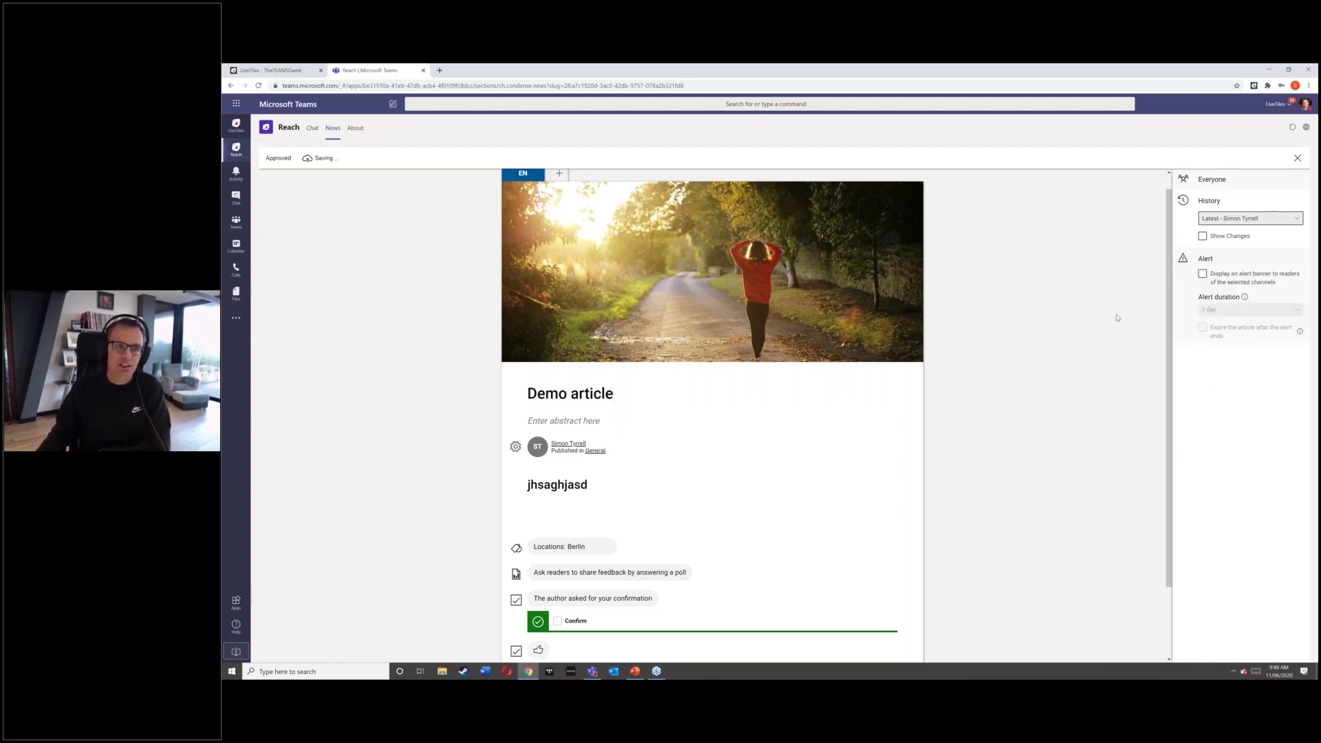